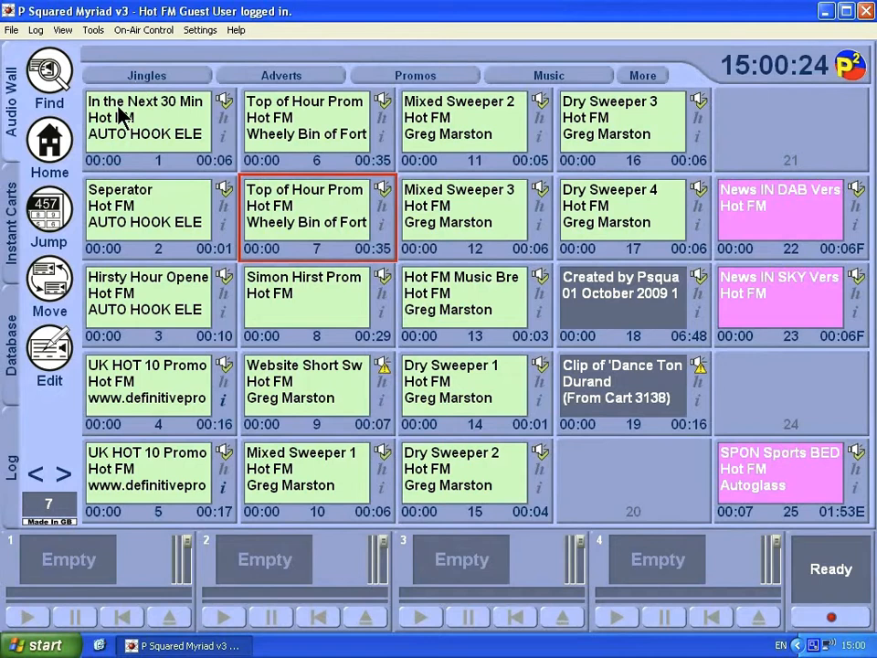
# - Open the Tools menu in Myriad's menu bar
pyautogui.click(94, 31)
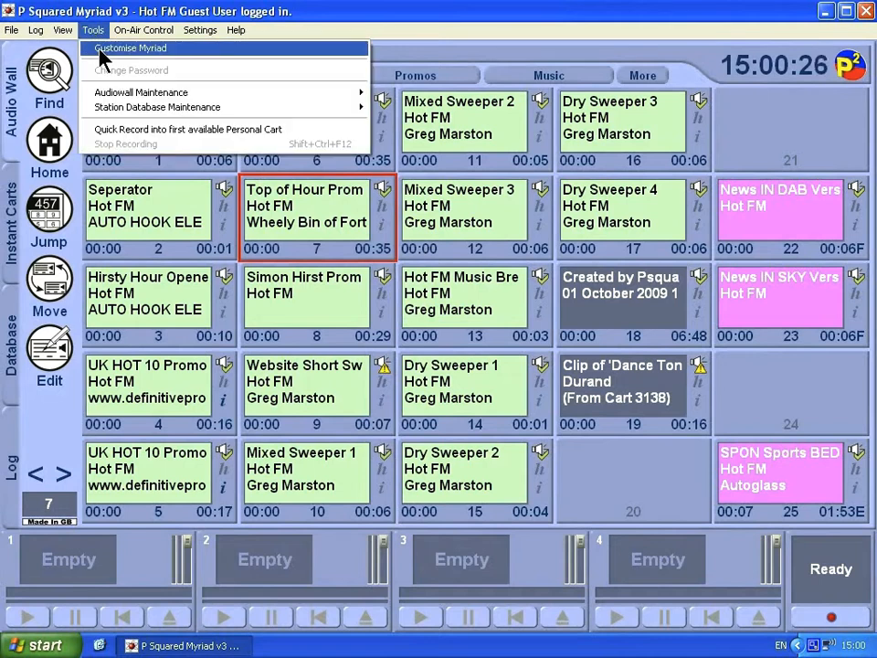
# - Open Customise Myriad from Tools and view its Log Display options
pyautogui.click(92, 47)
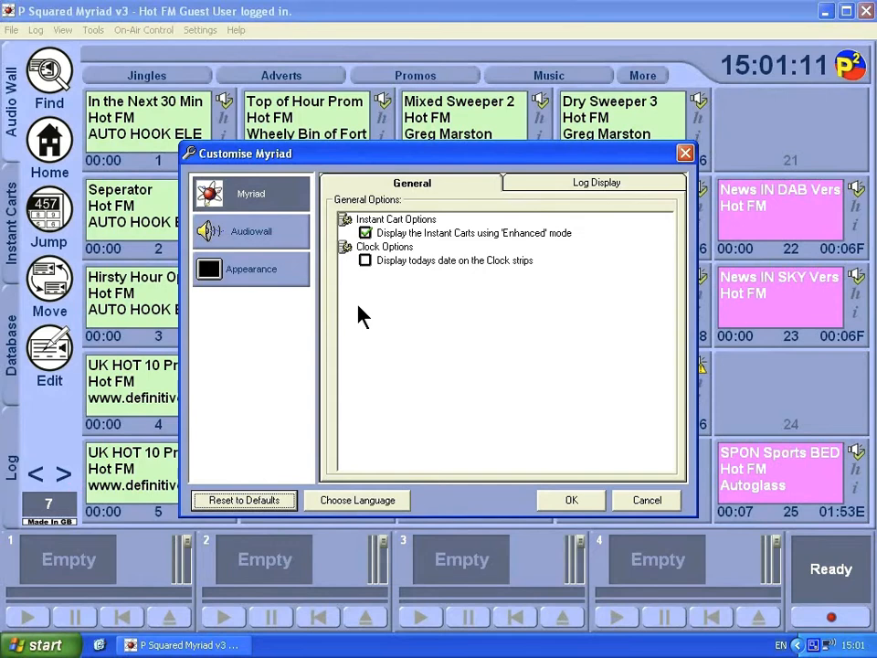
pyautogui.click(551, 184)
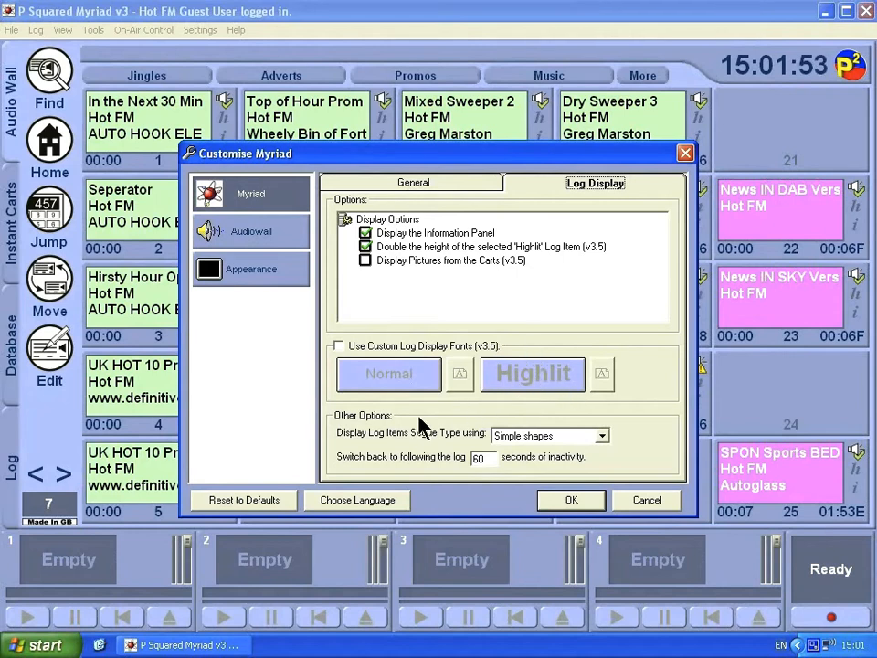
# - Keep the log segue type as Simple shapes and go to the General Audiowall settings
pyautogui.click(602, 436)
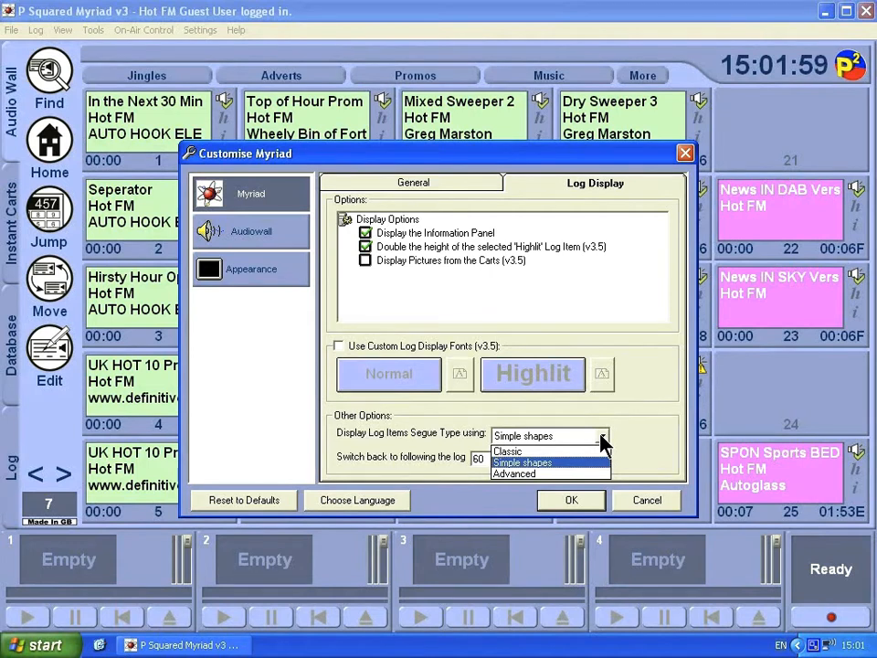
pyautogui.click(602, 437)
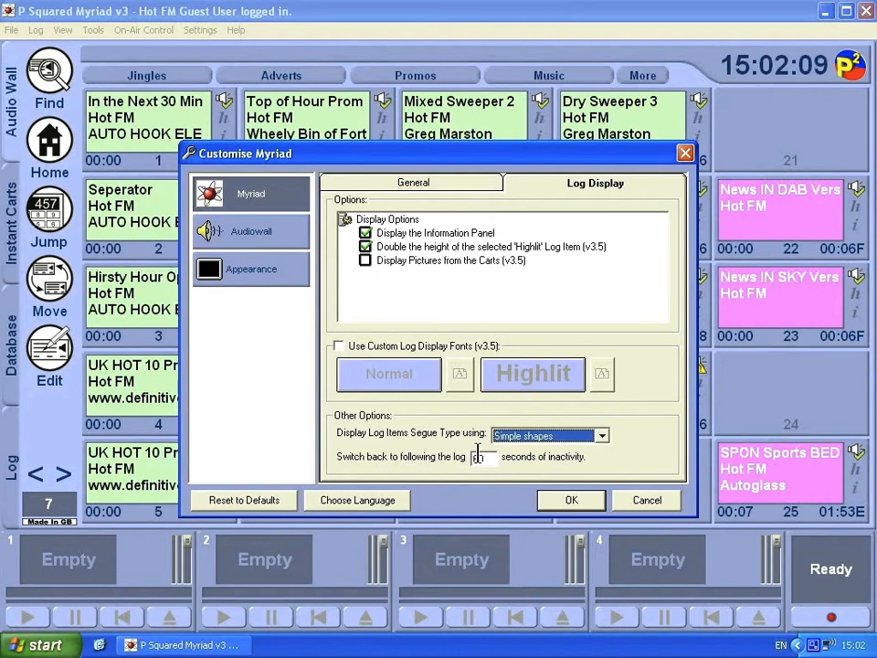
pyautogui.click(483, 183)
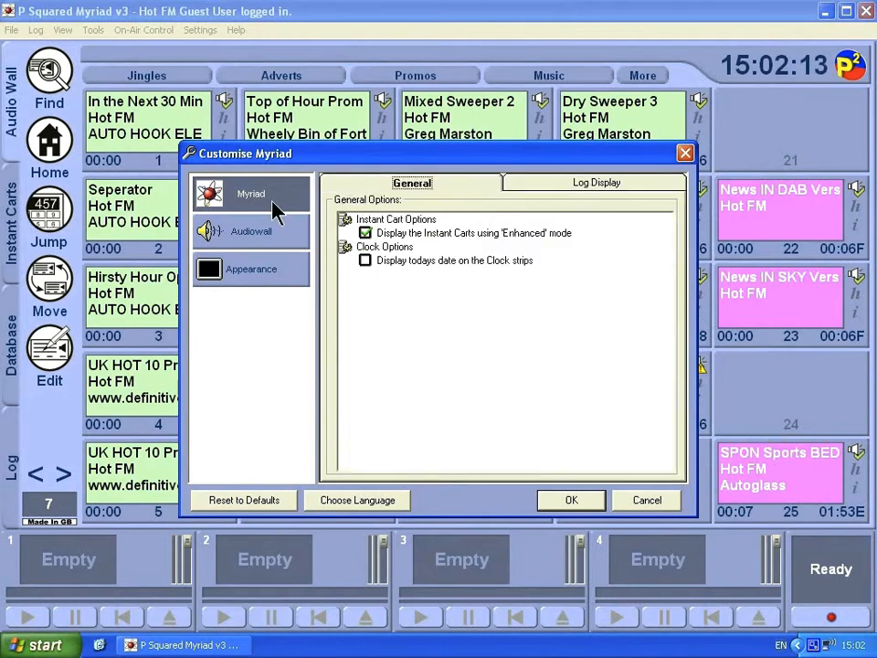
pyautogui.click(259, 239)
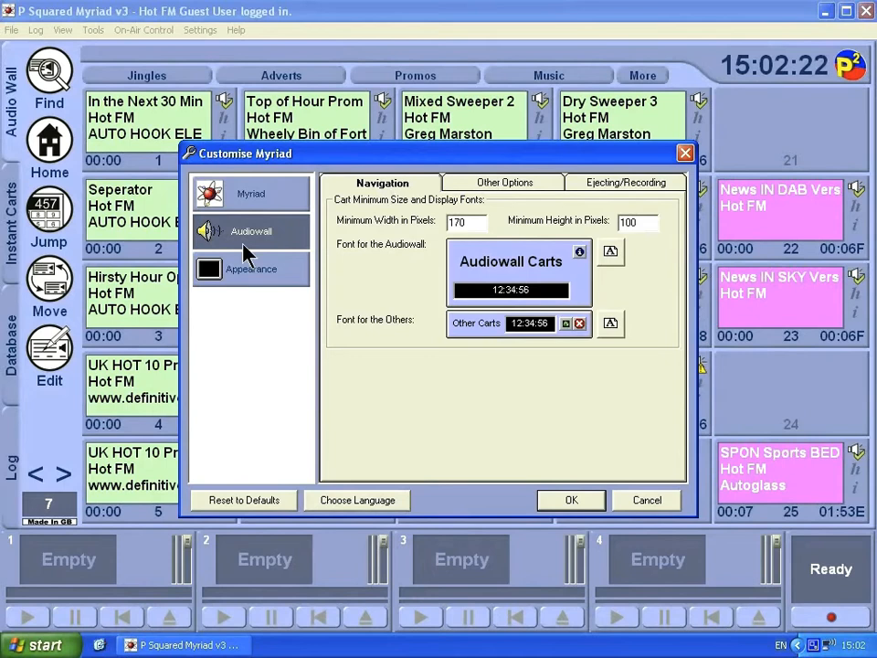
# - Change the audiowall cart minimum width from 170 to 250 pixels and apply with OK
pyautogui.doubleClick(476, 221)
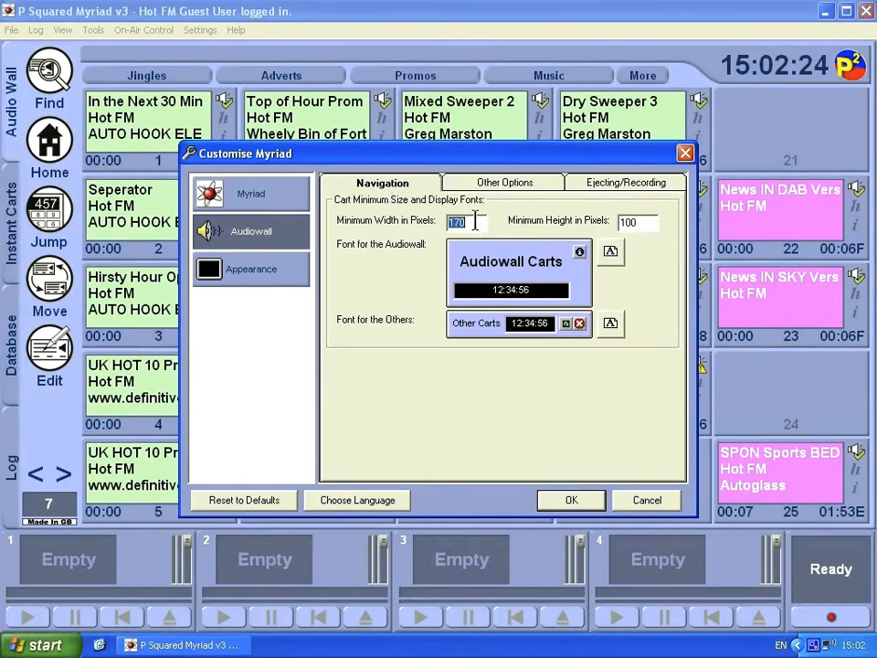
pyautogui.write('250')
pyautogui.click(641, 227)
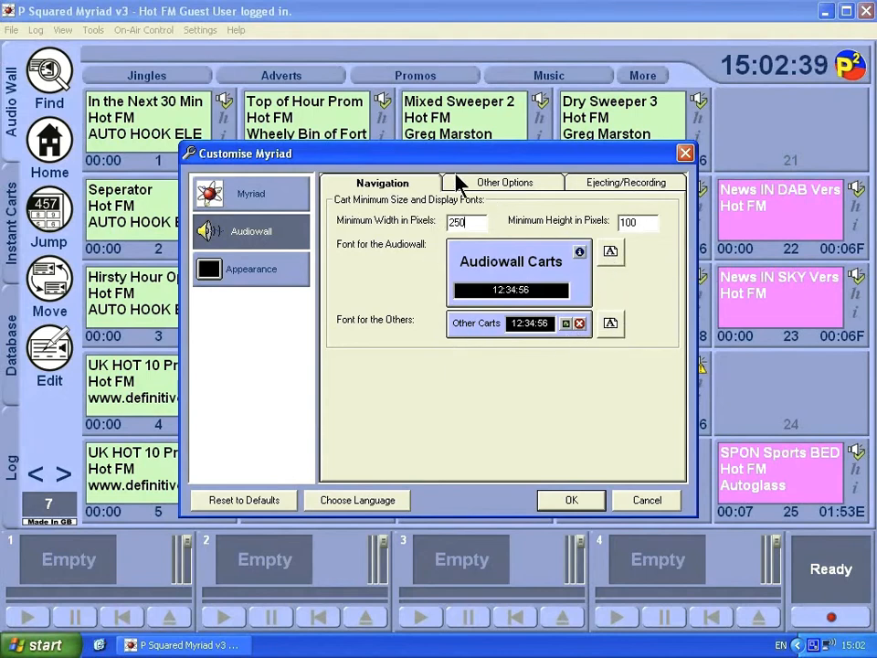
pyautogui.click(573, 505)
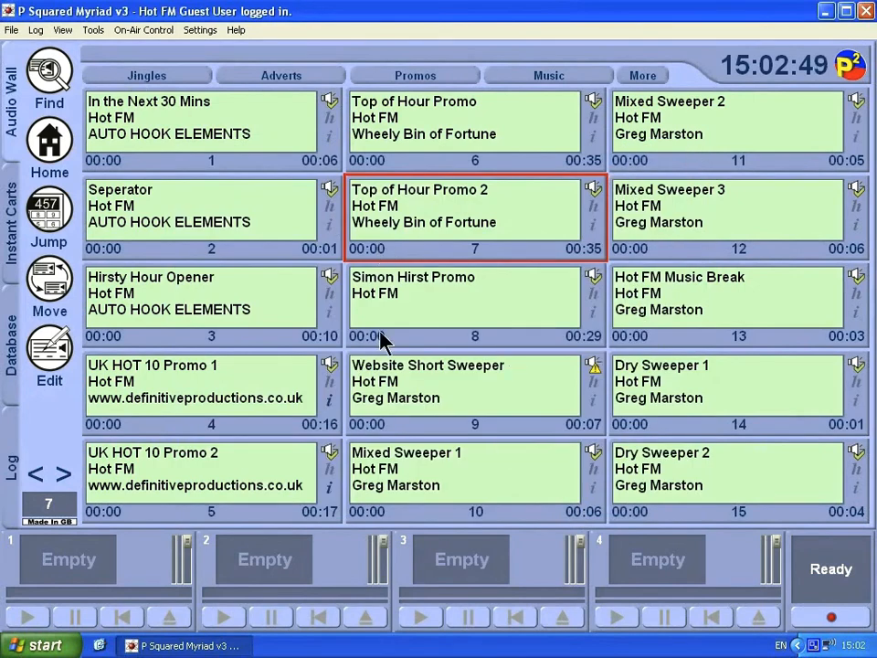
# - Reopen Customise Myriad on the Audiowall Other Options showing the 1 to 99999 cart range
pyautogui.click(92, 29)
pyautogui.click(92, 48)
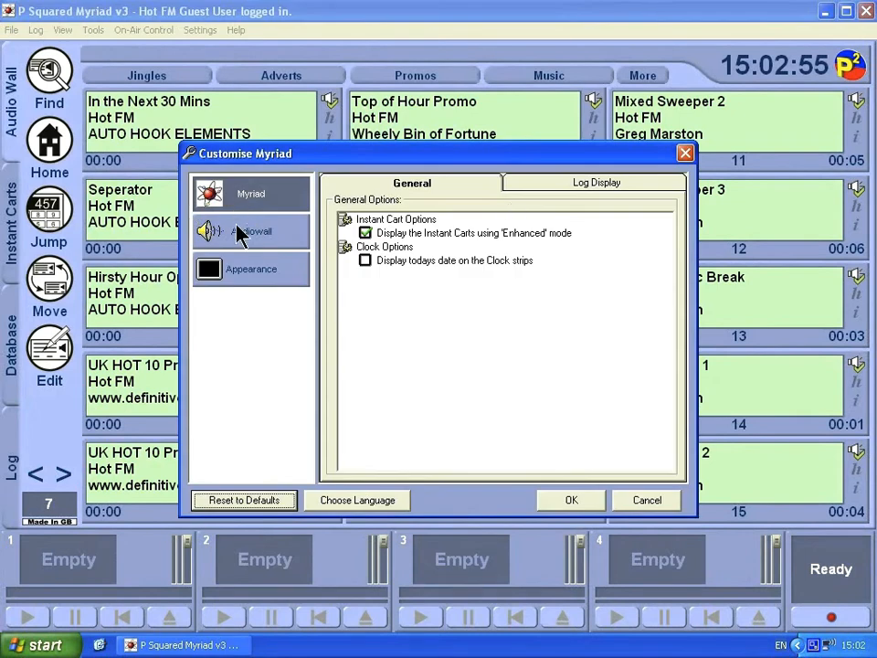
pyautogui.click(239, 232)
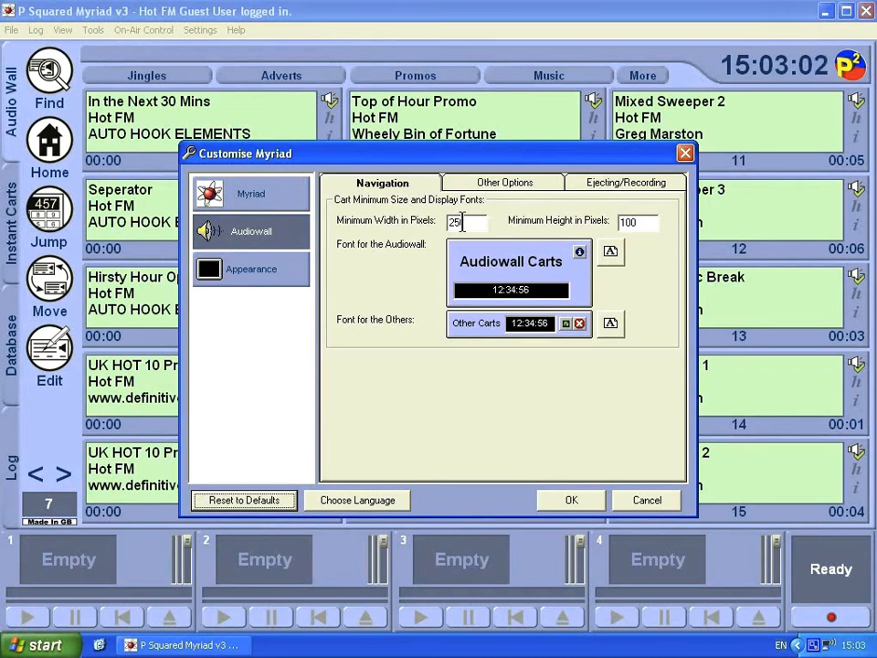
pyautogui.click(535, 184)
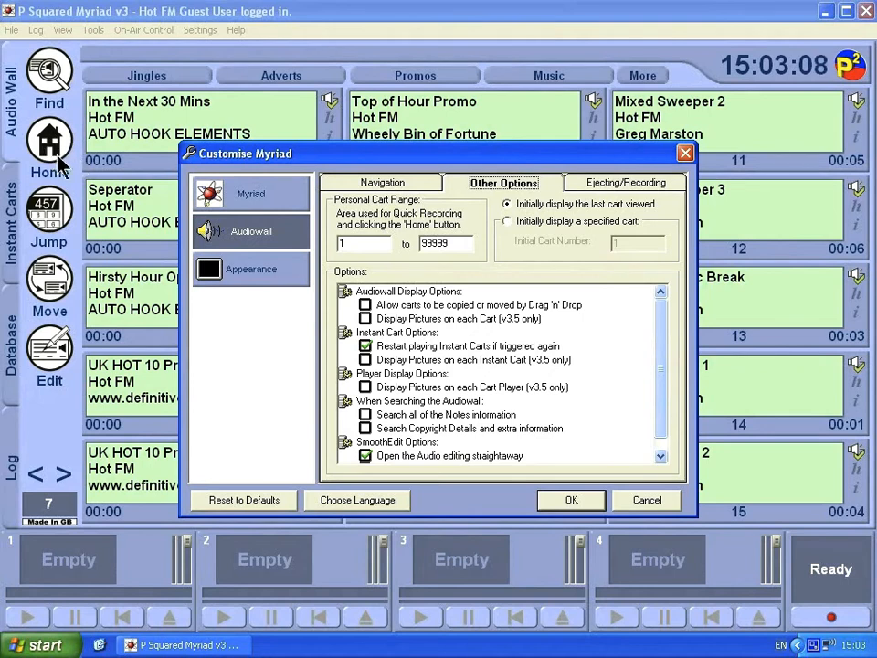
# - Set the personal cart range start to 3001, then view the Ejecting/Recording options
pyautogui.doubleClick(352, 239)
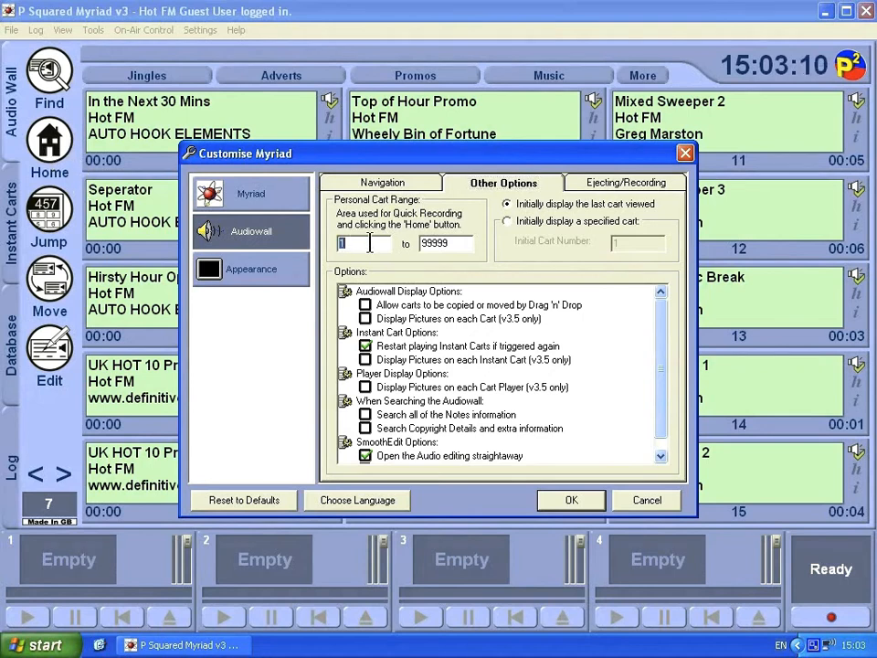
pyautogui.write('3001')
pyautogui.press('Tab')
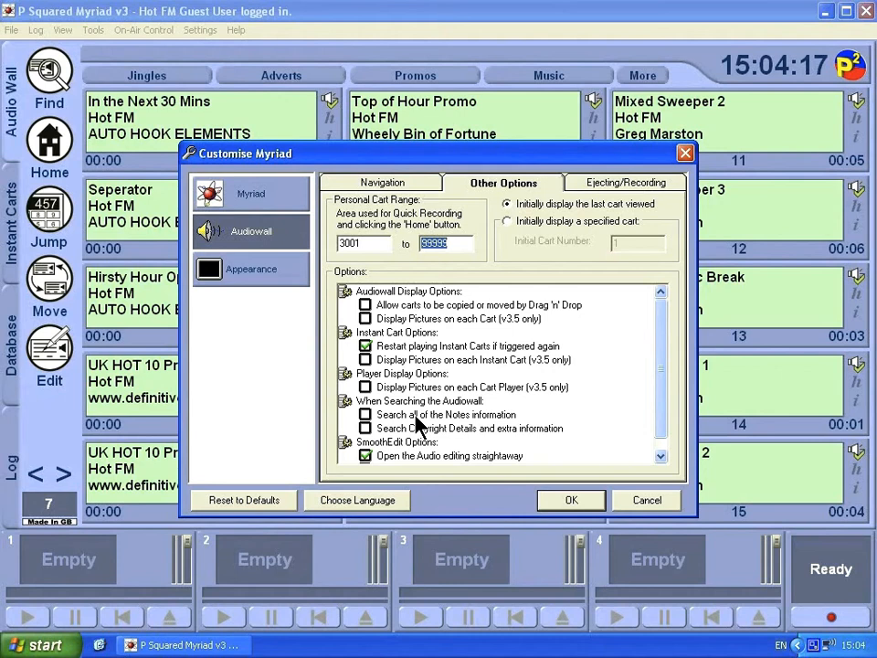
pyautogui.click(660, 458)
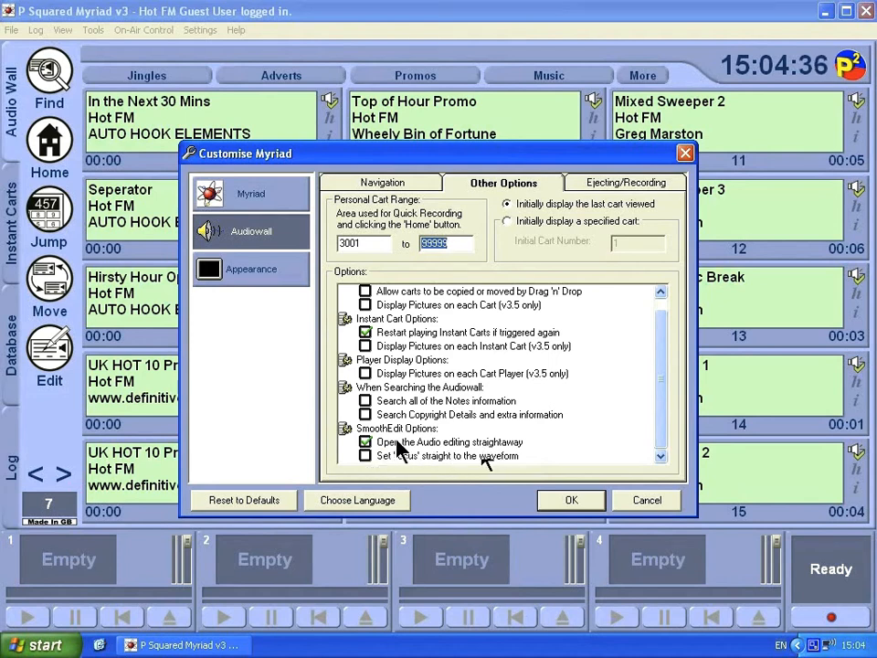
pyautogui.click(590, 184)
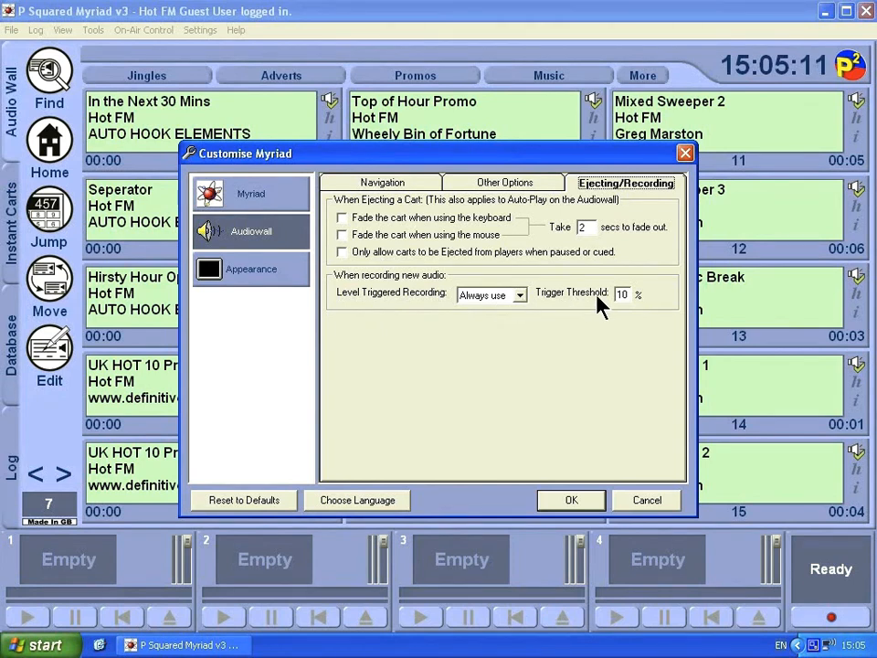
# - Leave level-triggered recording on Always use and switch to the Appearance settings
pyautogui.click(520, 296)
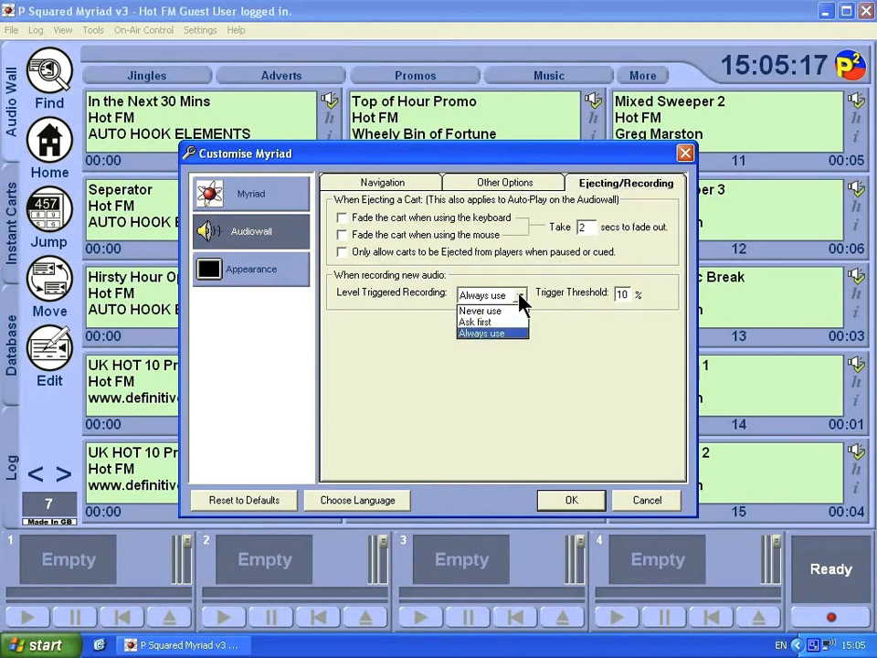
pyautogui.click(520, 296)
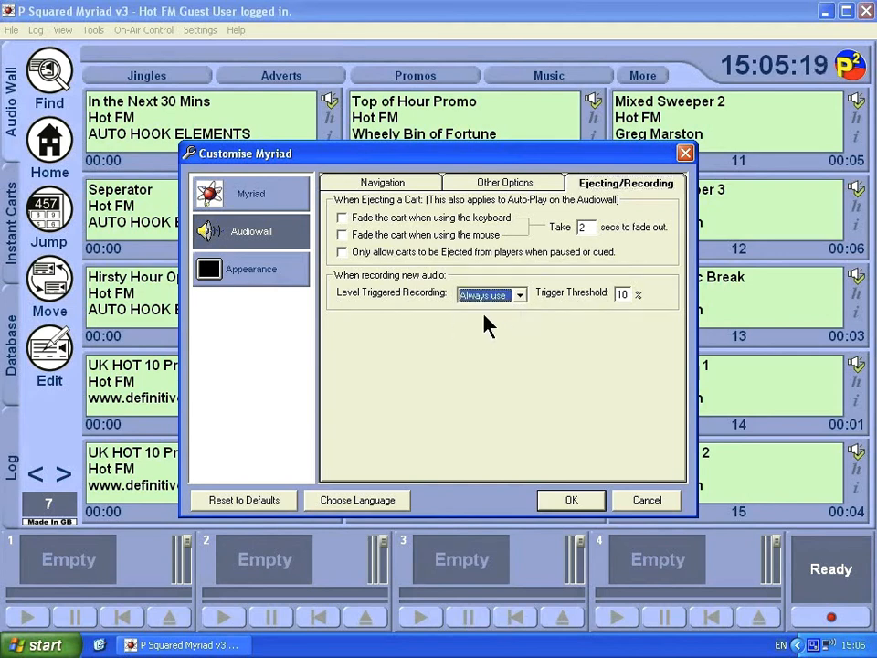
pyautogui.click(240, 271)
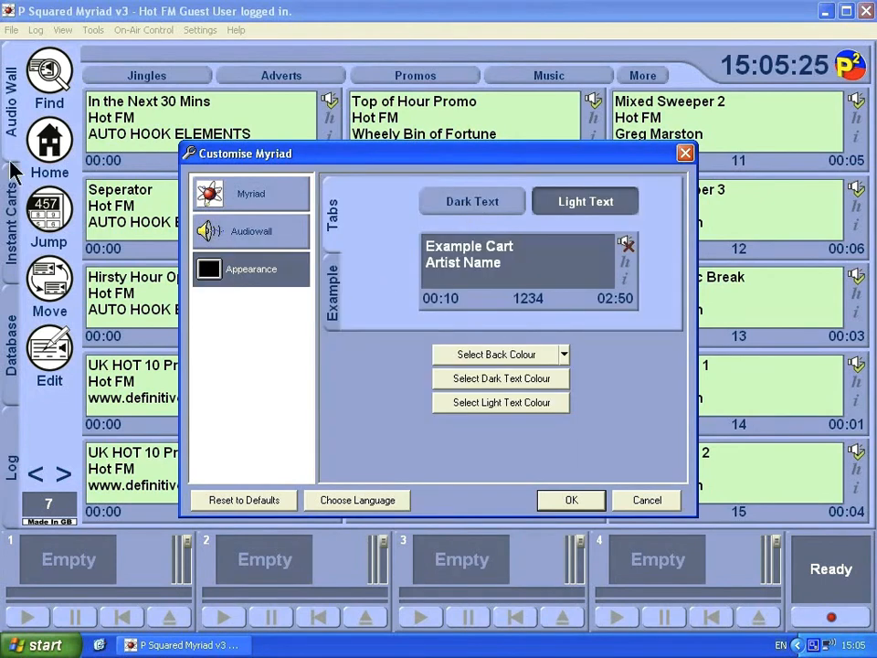
# - Pick the beige Strawberries and Cream back colour and confirm with OK
pyautogui.click(564, 355)
pyautogui.click(517, 404)
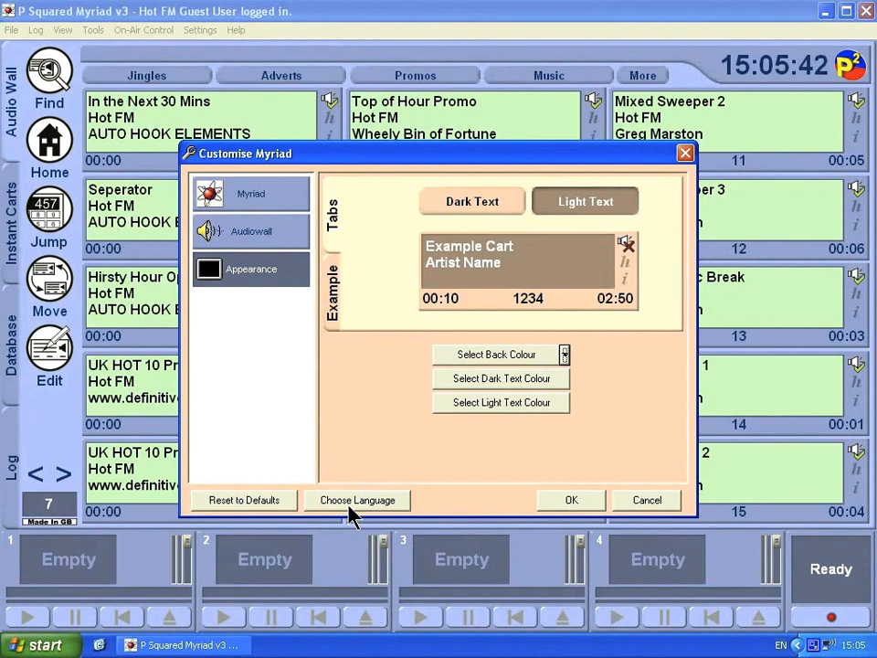
pyautogui.click(574, 502)
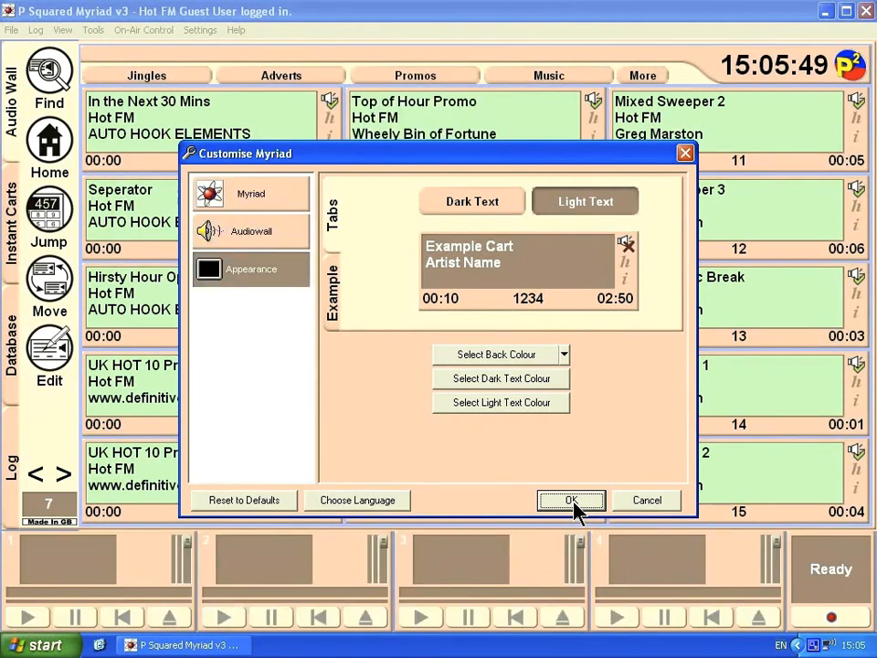
pyautogui.click(574, 501)
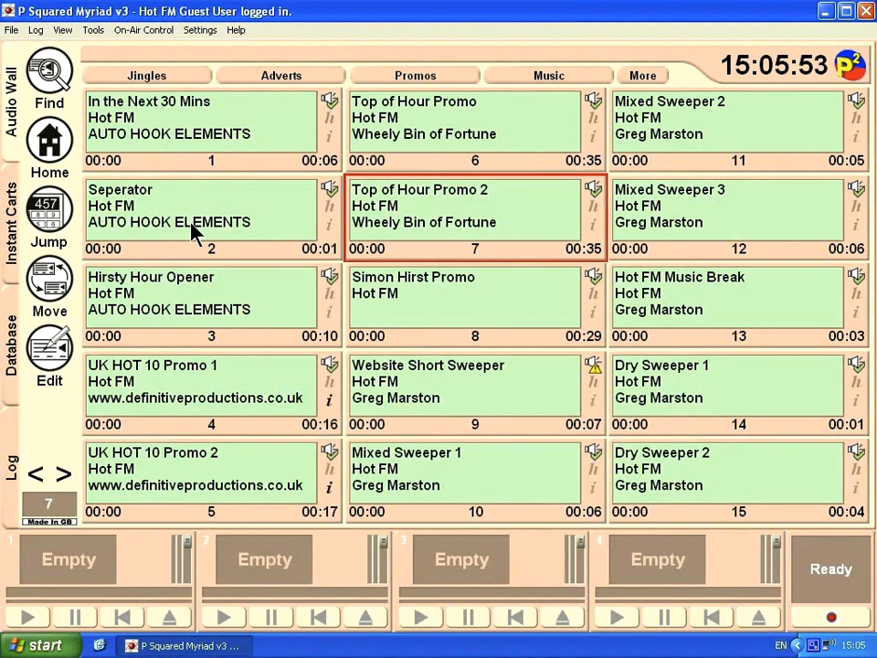
# - Log out of the guest account and sign in as Studio 1 with its login name and password
pyautogui.click(11, 34)
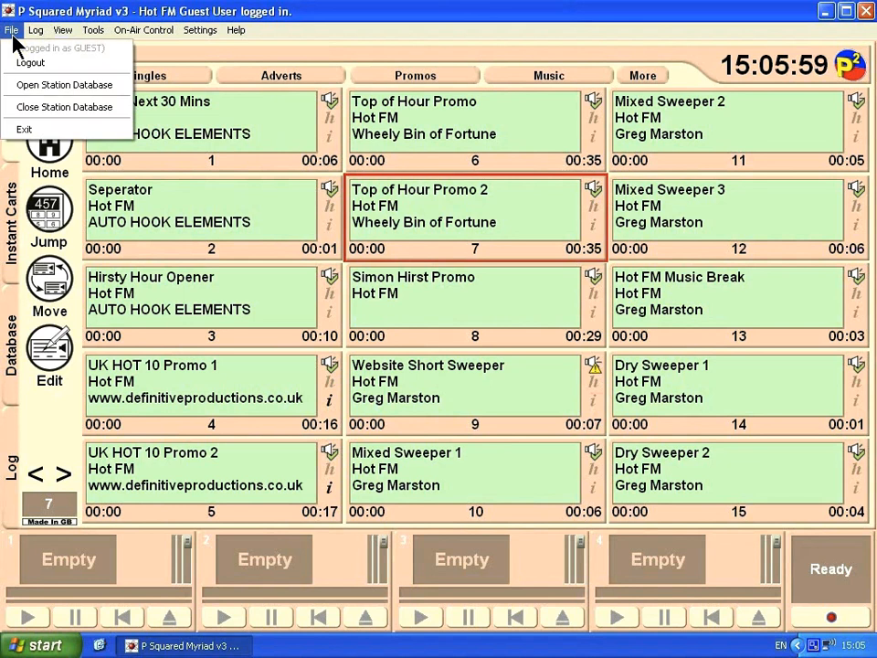
pyautogui.click(75, 70)
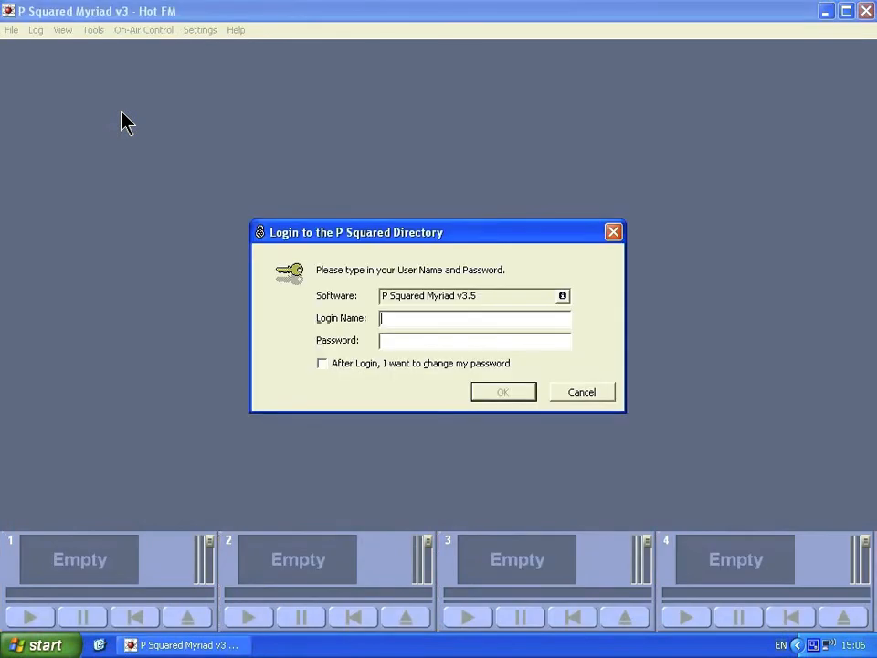
pyautogui.press('Tab')
pyautogui.press('Return')
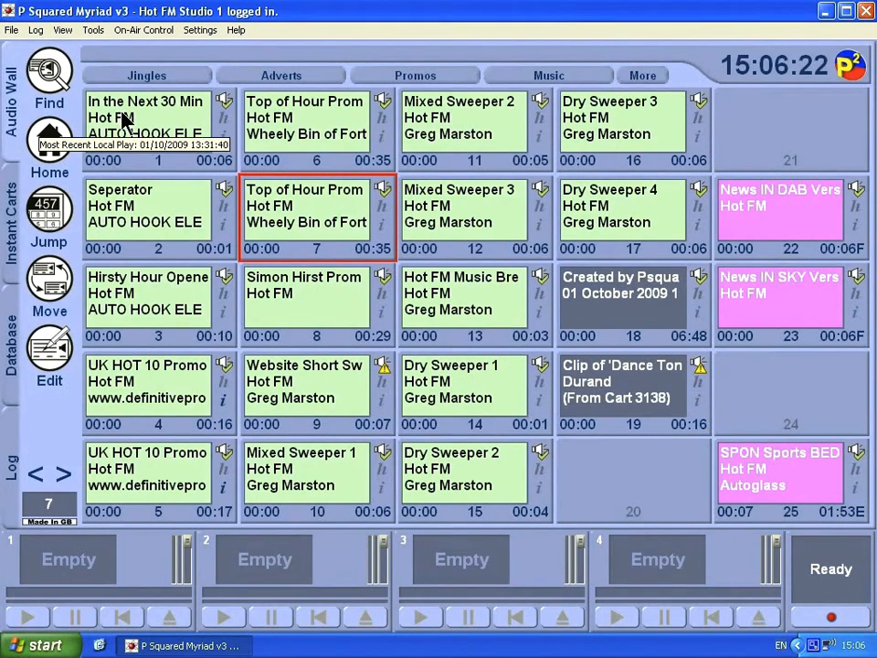
pyautogui.click(9, 33)
# - Log out of Studio 1 and sign back in as the guest user
pyautogui.click(26, 62)
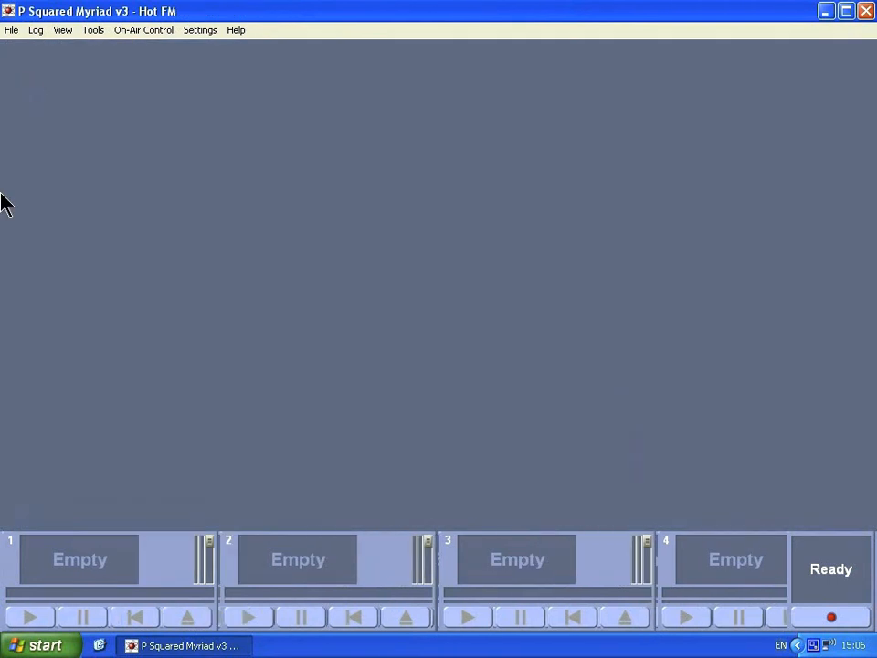
pyautogui.write('guest')
pyautogui.press('Return')
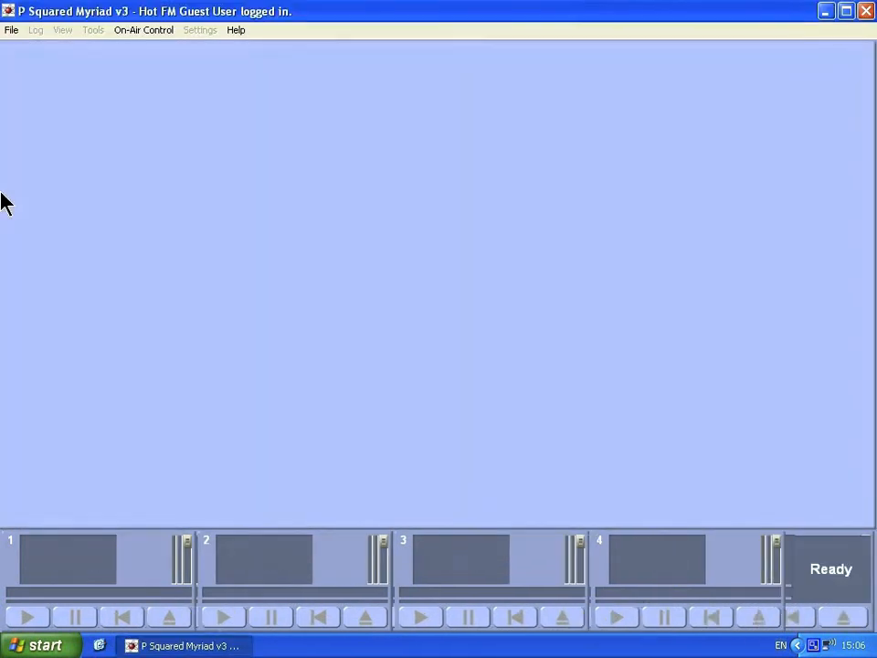